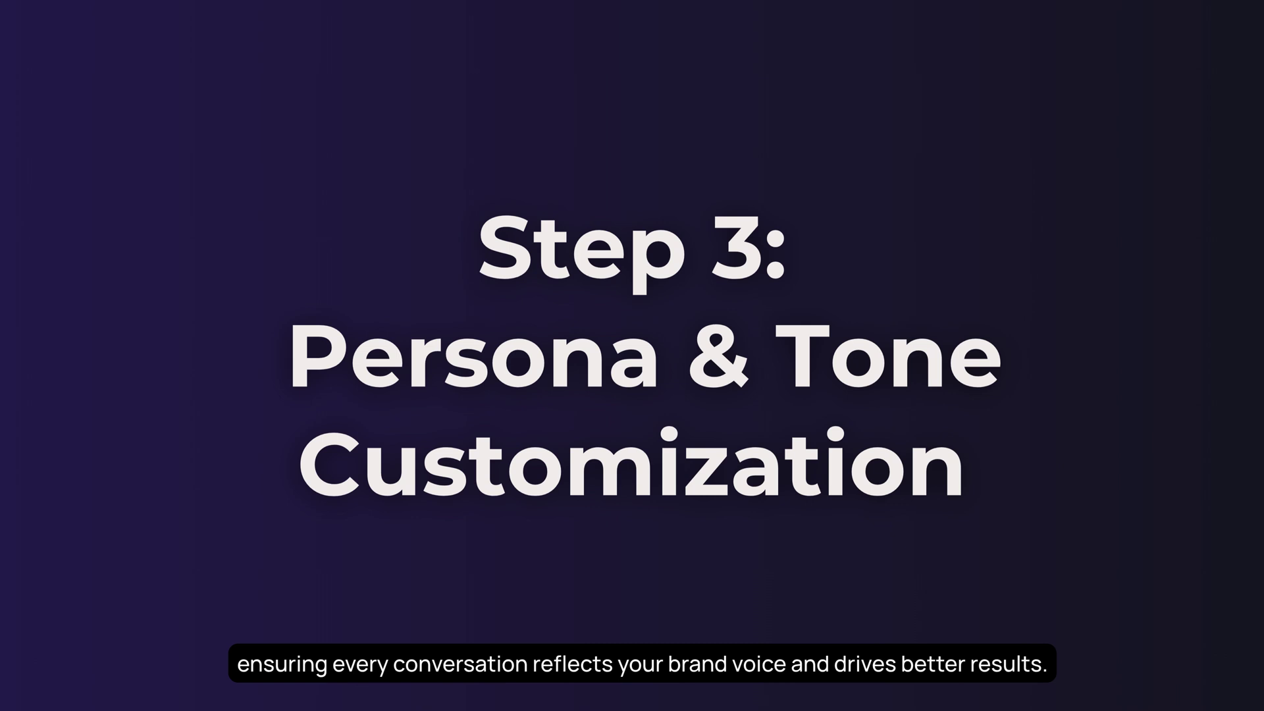
Step: Set the agent's role to Sales and its objective to contacting buyer leads, qualifying budget and location, answering questions, and booking an Apex Realty consultation
left_click(578, 250)
type("Sales")
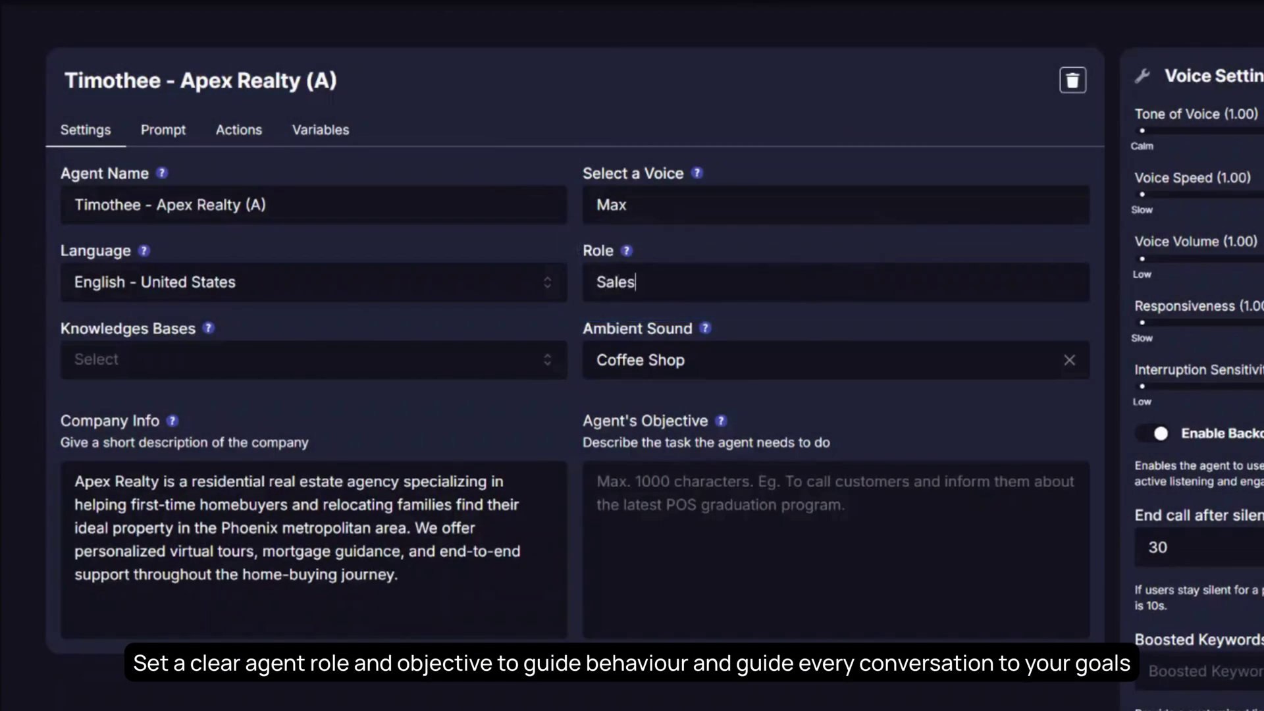
left_click(724, 527)
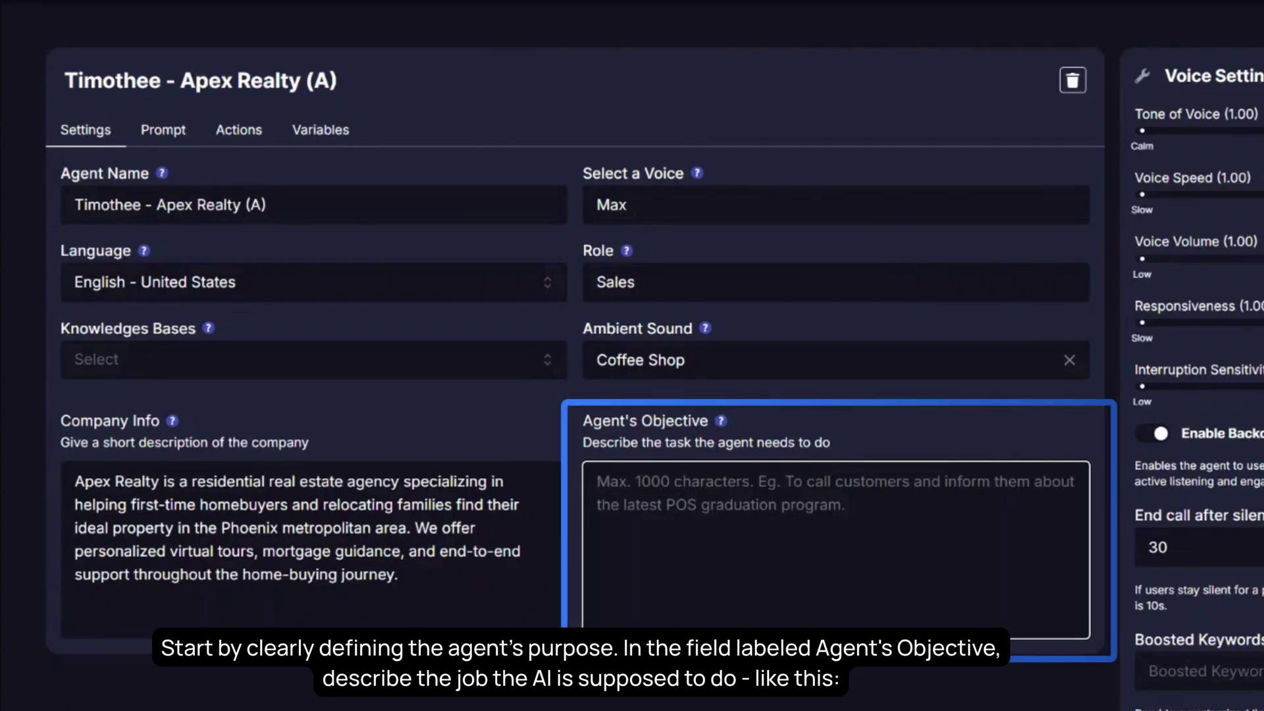
type("Reach out to new buyer leads, qualify their budget and location preferences, answer basic questions, and book a consultation call with a licensed Apex Realty agent.  Qualify homebuyer leads and schedule a follow-up call with an Apex Realty agent.")
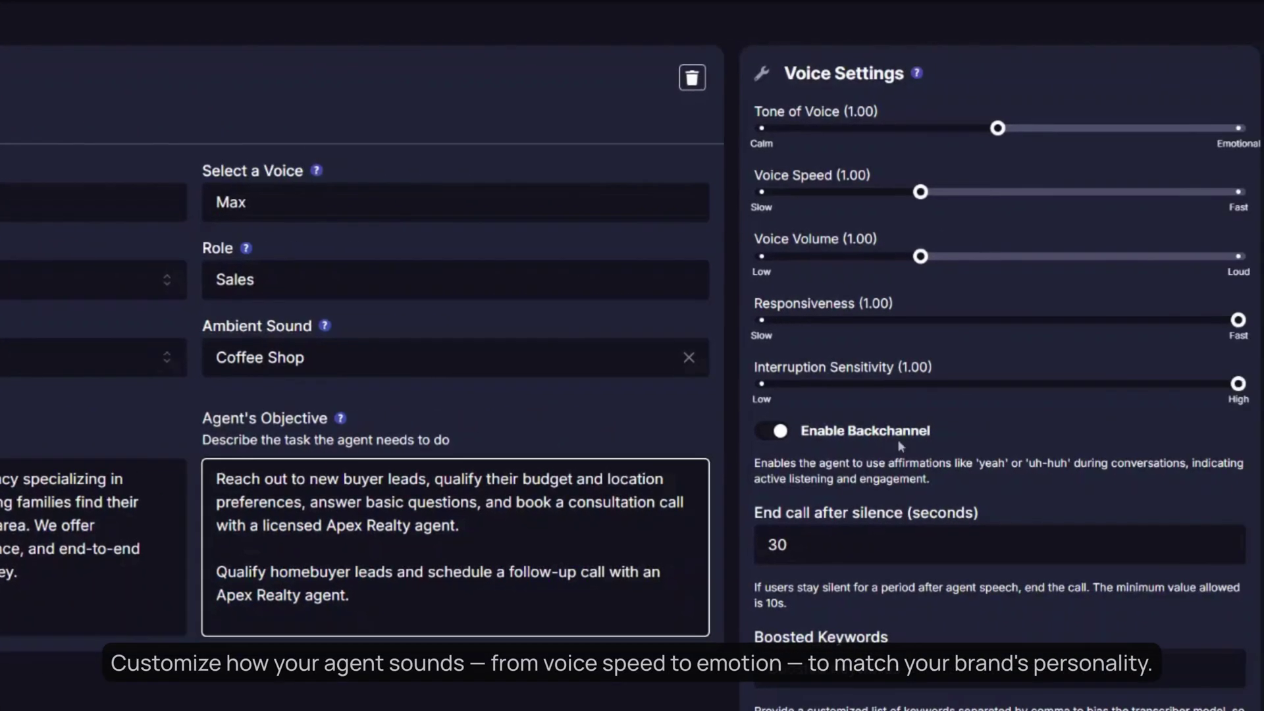
Step: Set the agent's Tone of Voice to 0.88 in the voice settings
left_click(928, 85)
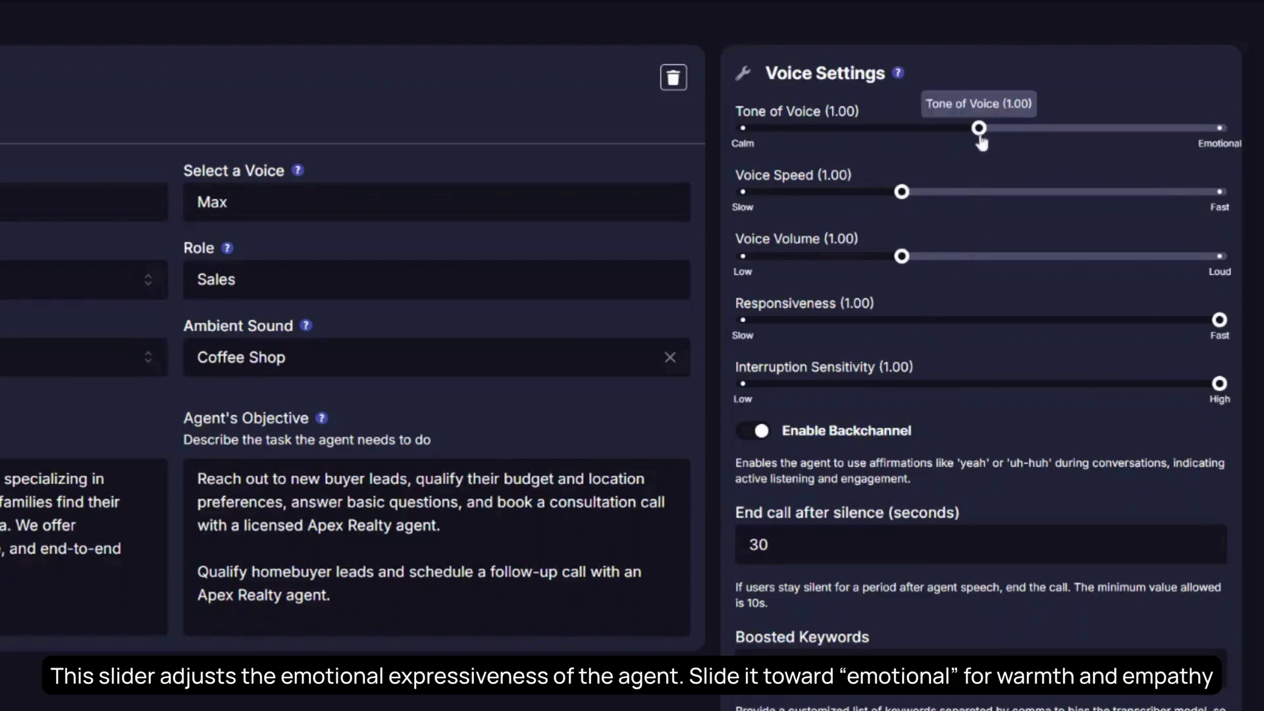
left_click_drag(980, 141, 1037, 138)
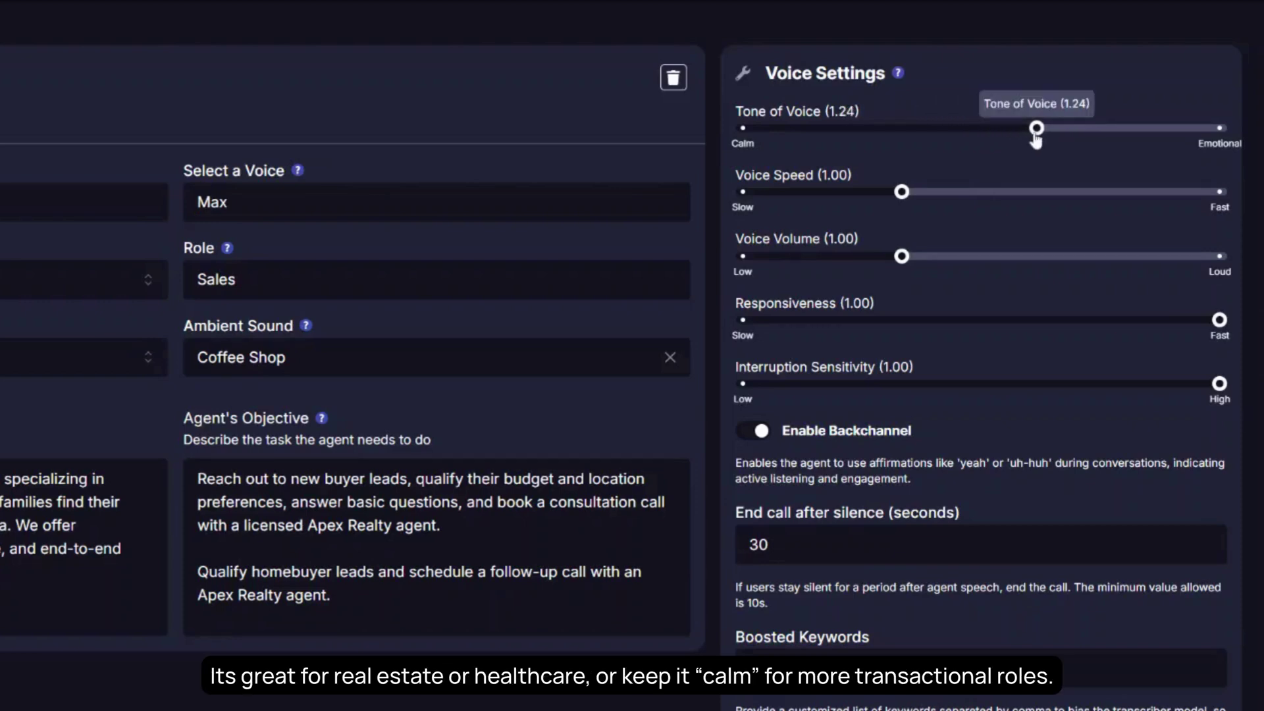
left_click_drag(1036, 135, 949, 129)
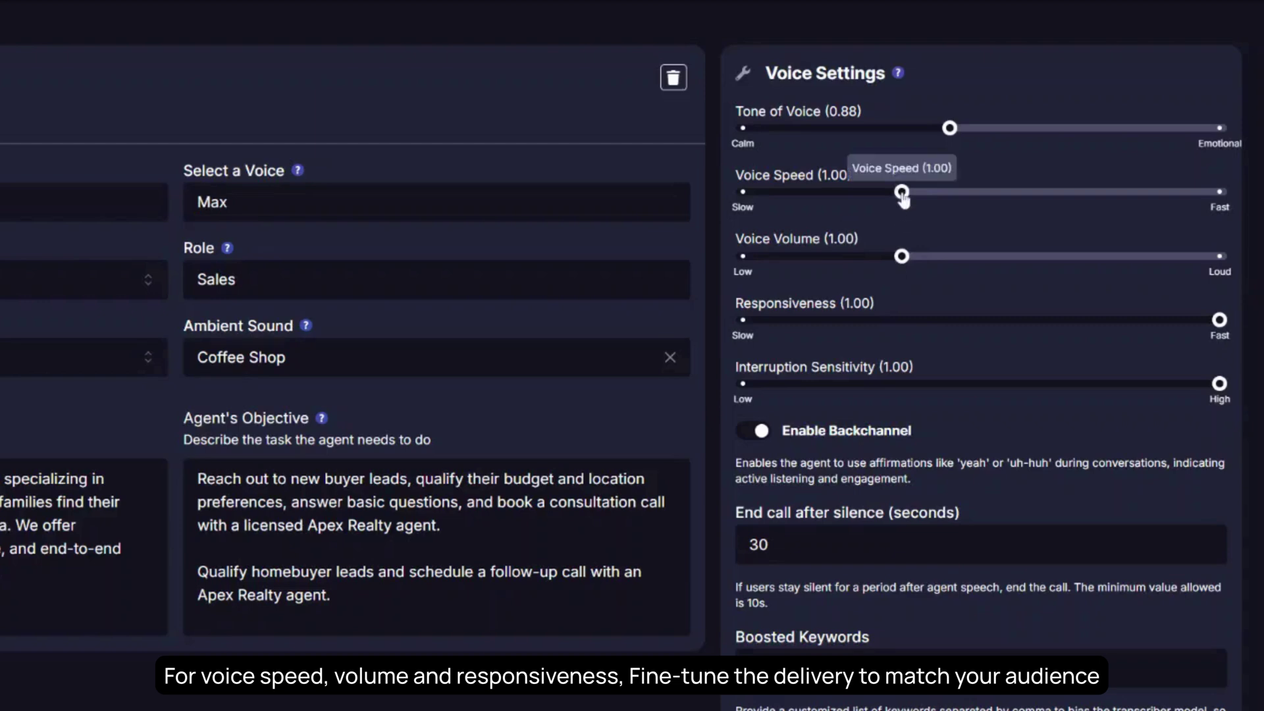
Step: Set the Voice Speed to 0.94 and the Voice Volume to 1.24, with Responsiveness and Interruption Sensitivity at 1.00
left_click_drag(903, 197, 893, 197)
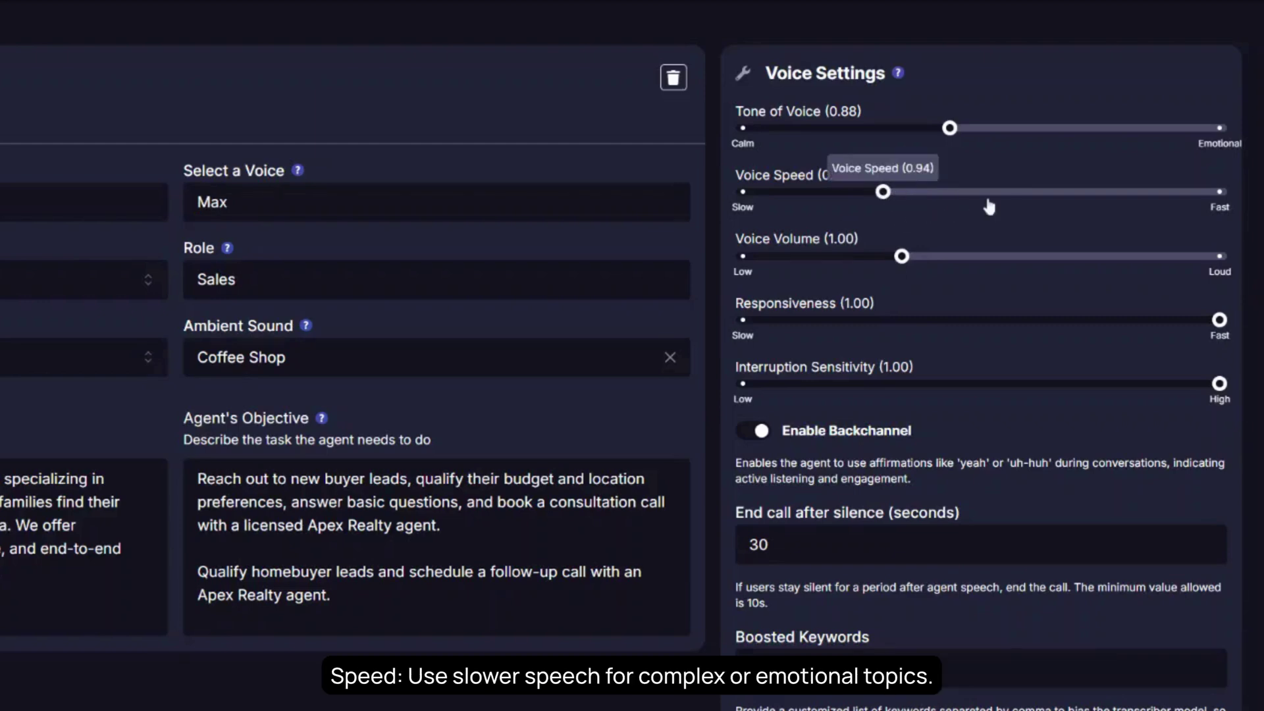
left_click(979, 259)
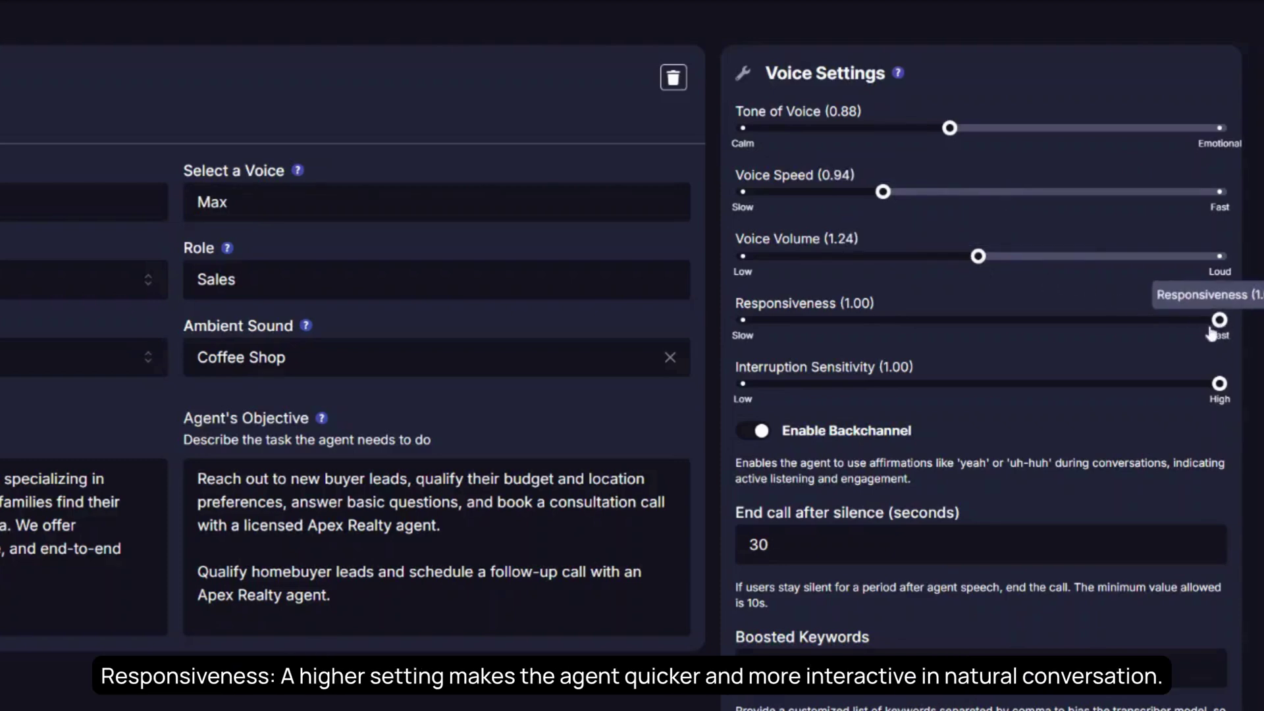
mouse_move(1219, 321)
left_mouse_down()
mouse_move(1074, 328)
mouse_move(1227, 329)
left_mouse_up()
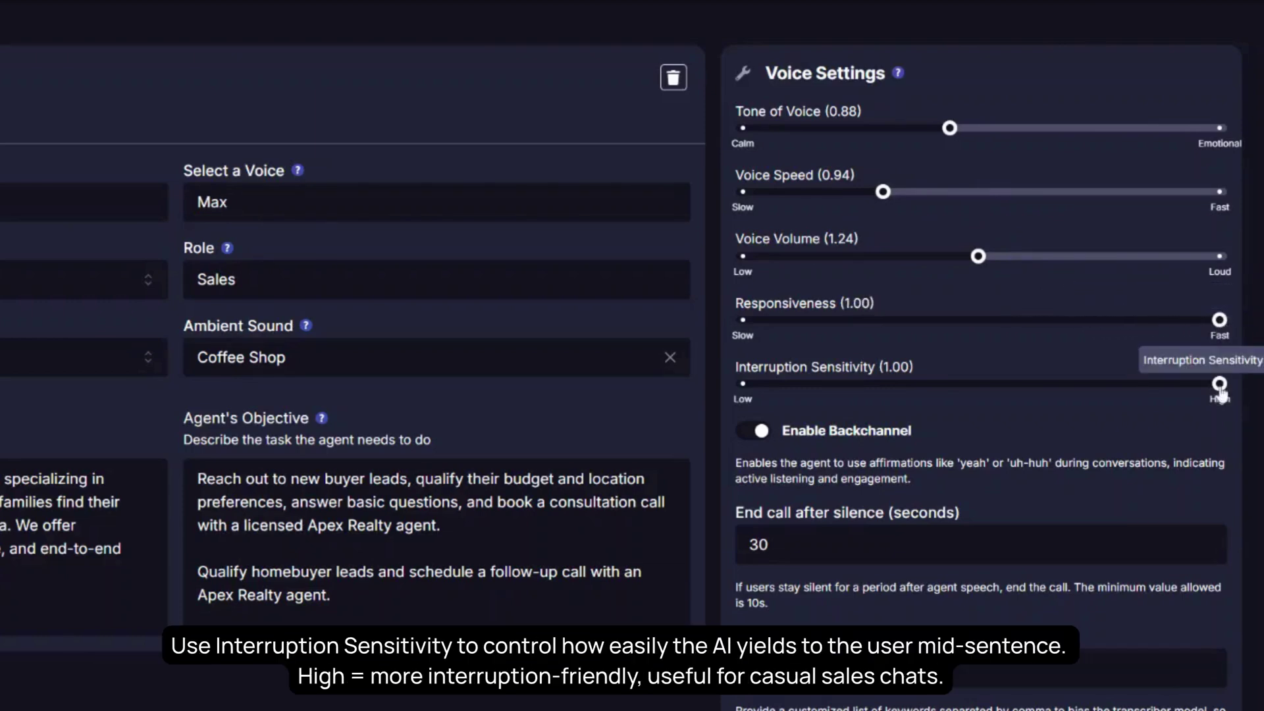
left_click_drag(1221, 393, 1252, 399)
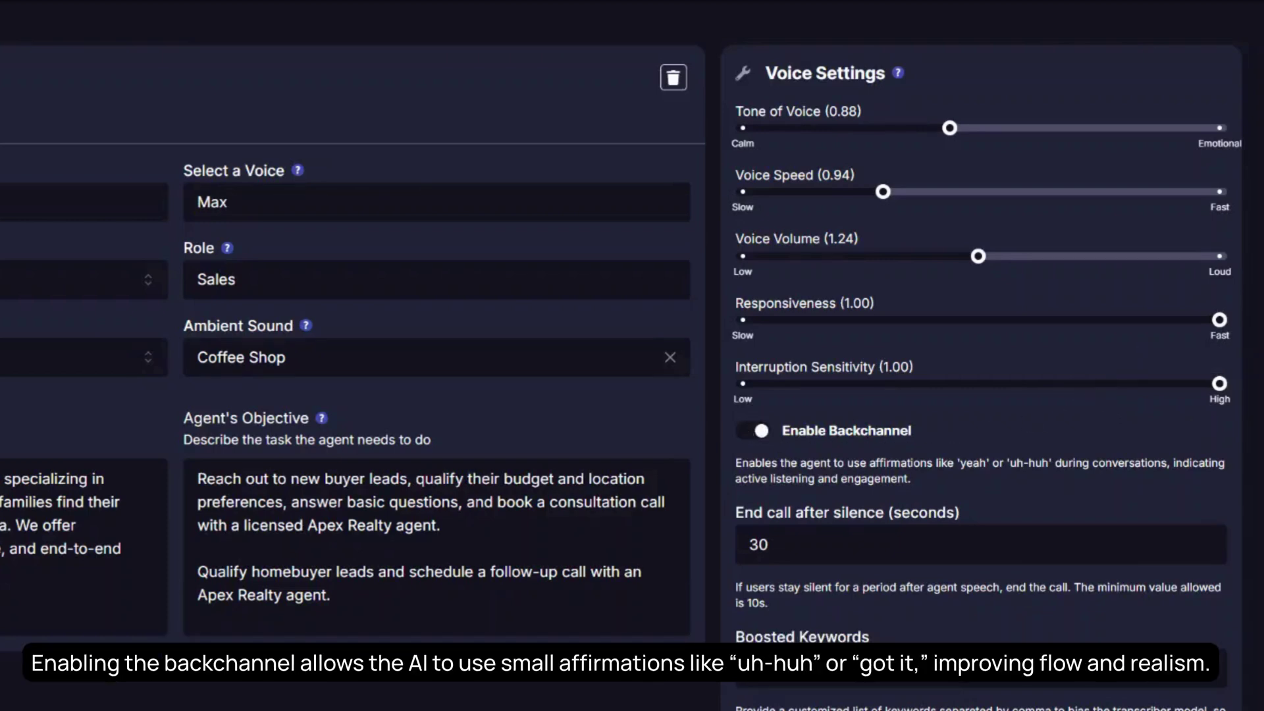
Step: Read the backchannel description and set the call to end after 30 seconds of silence
left_click_drag(919, 480, 735, 463)
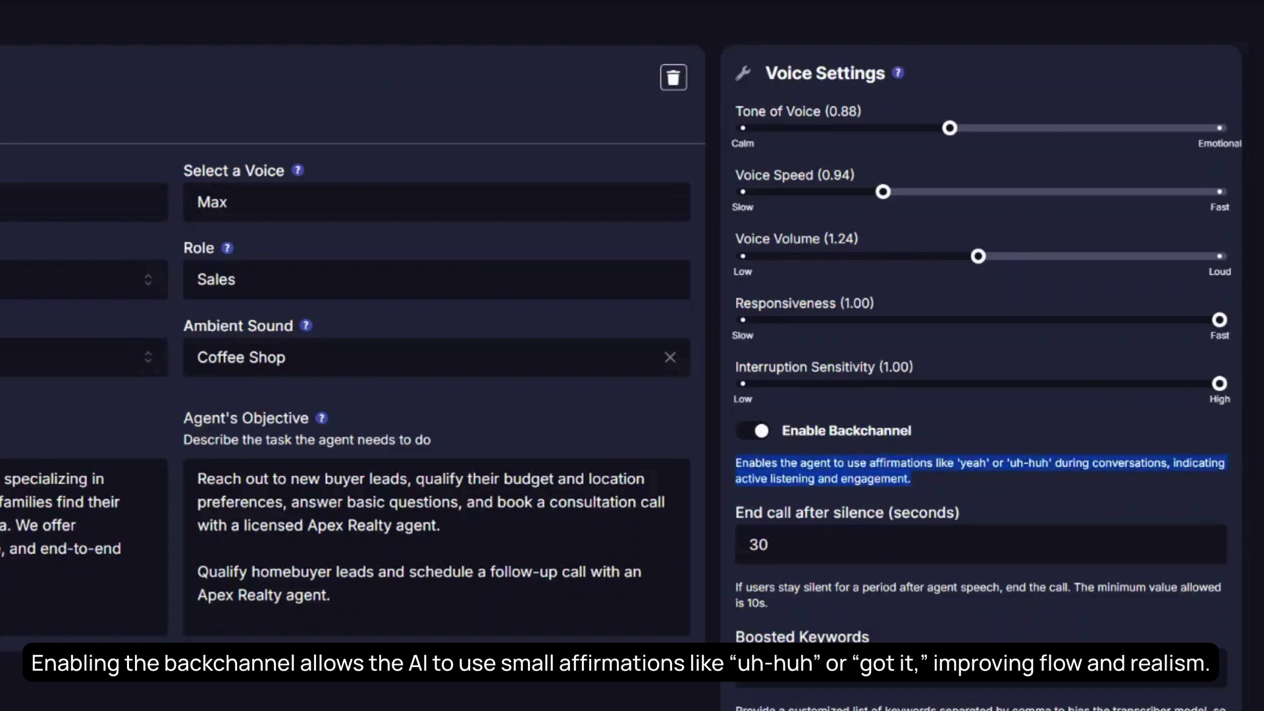
left_click(919, 485)
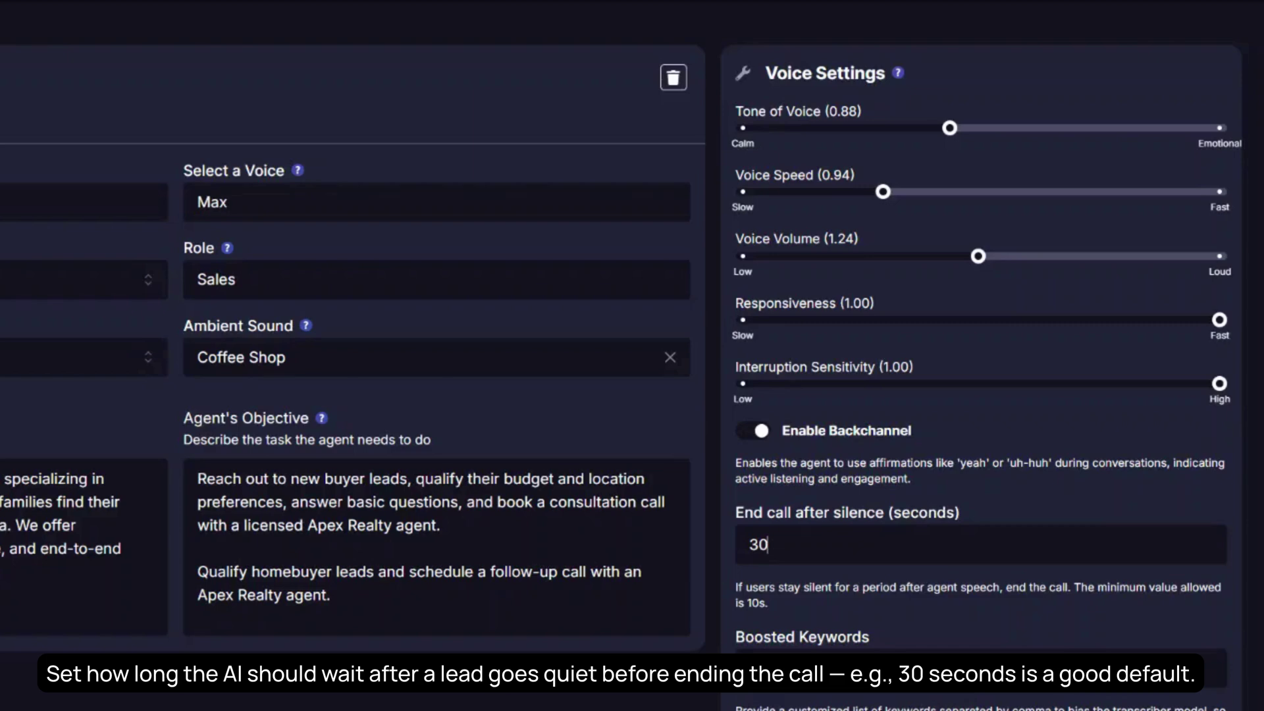
key("ctrl+a")
type("30")
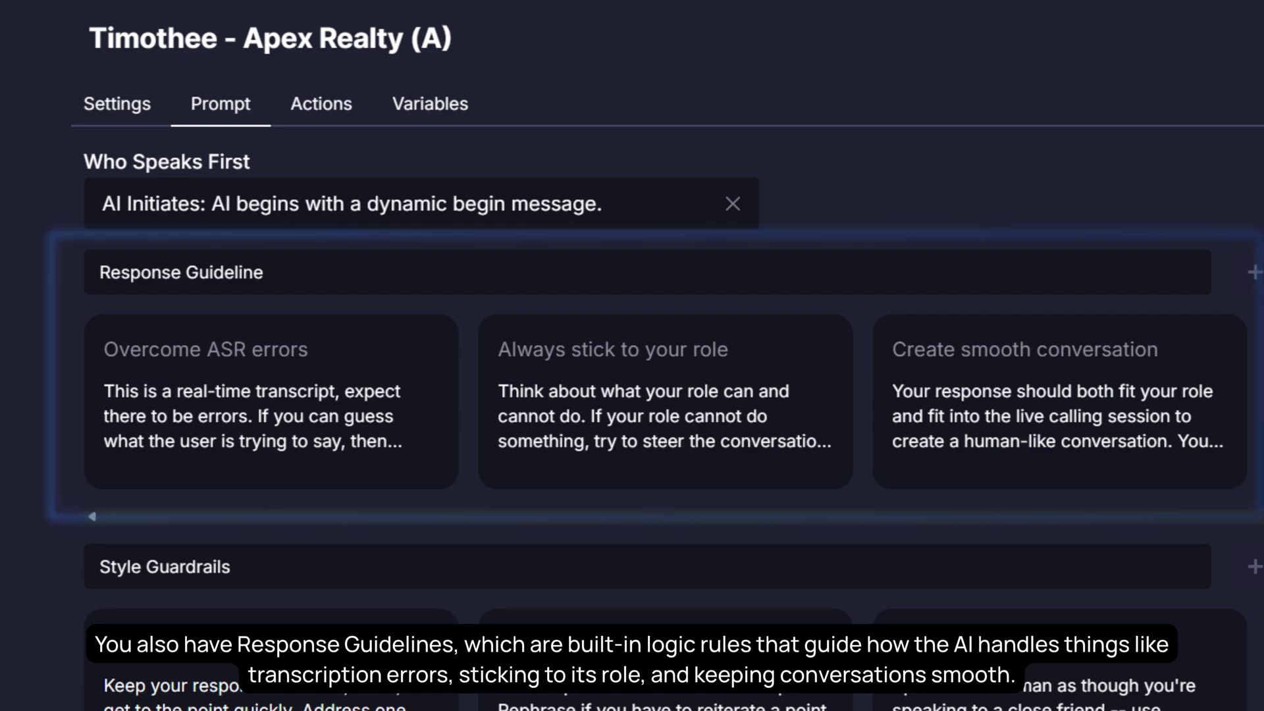
Step: Examine the response guidelines and style guardrails in the agent's prompt settings
scroll(631, 356, "down", 5)
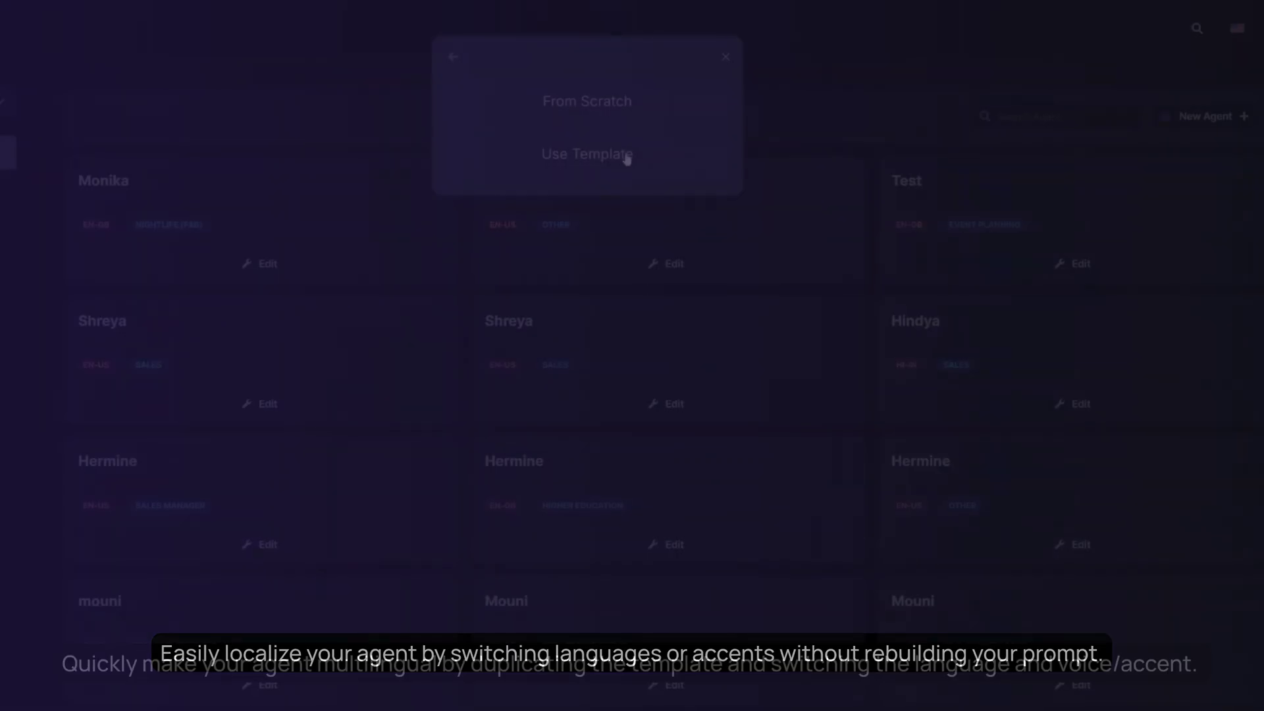
Step: Create a new agent from a template and name it "Timothee - Spanish"
left_click(626, 159)
scroll(668, 615, "down", 20)
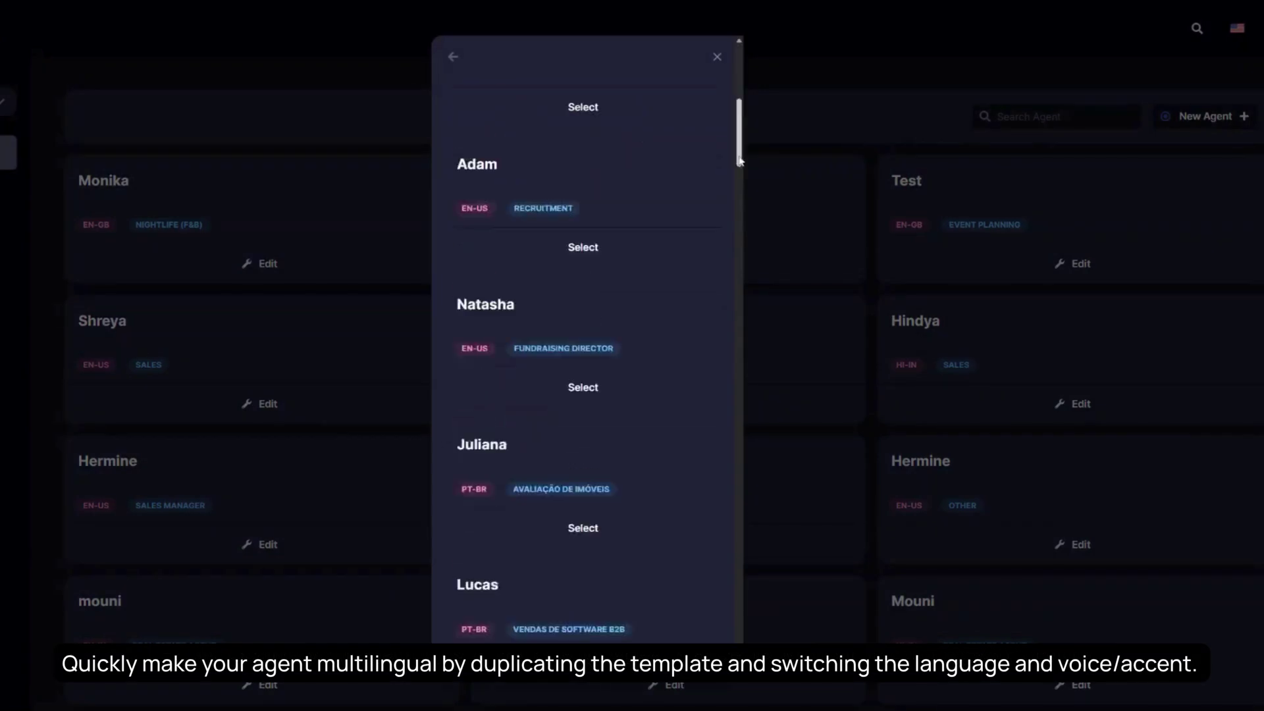
left_click(606, 576)
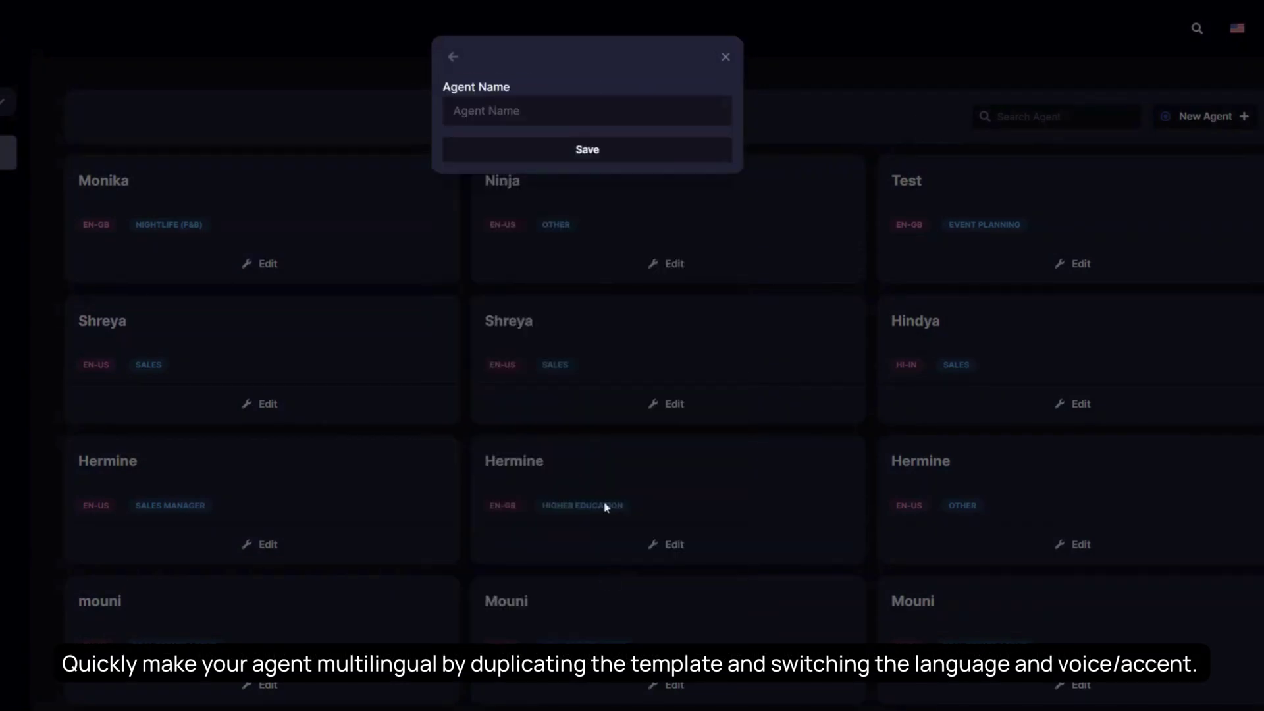
type("Timothee spanish")
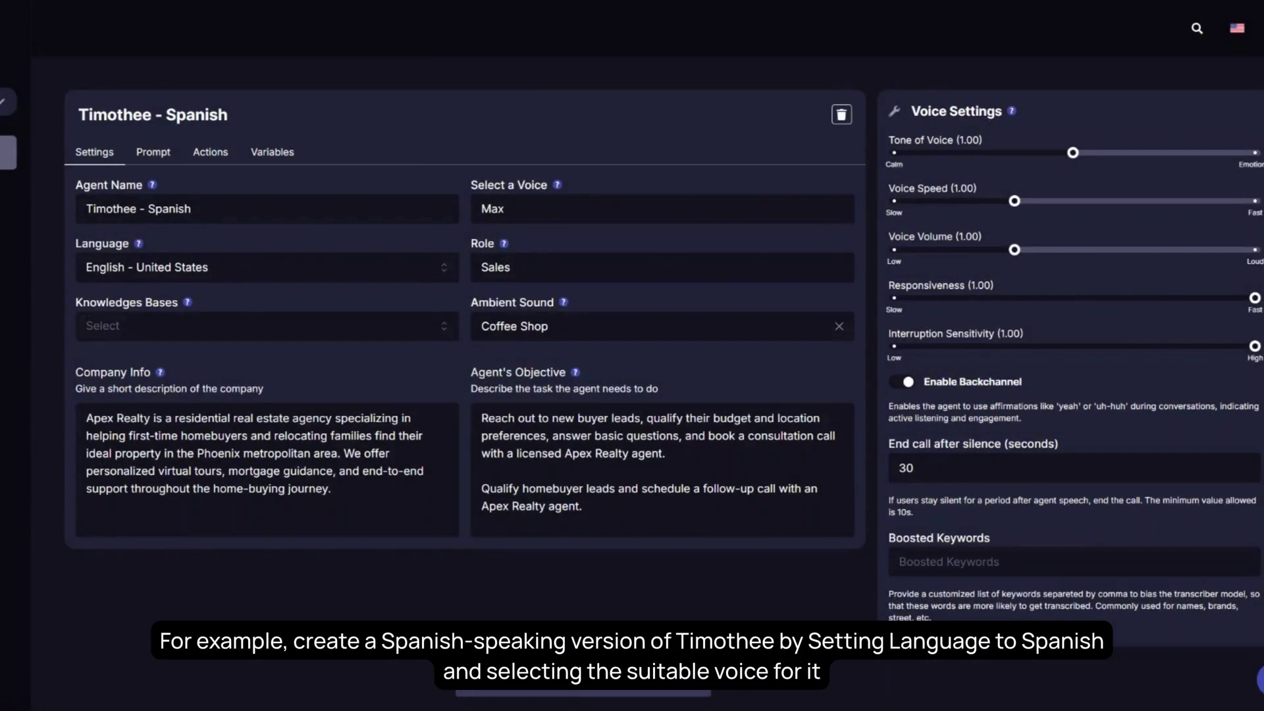
Step: Set the agent's language to Spanish - Spain and apply the Paul voice
left_click(263, 267)
scroll(277, 356, "down", 3)
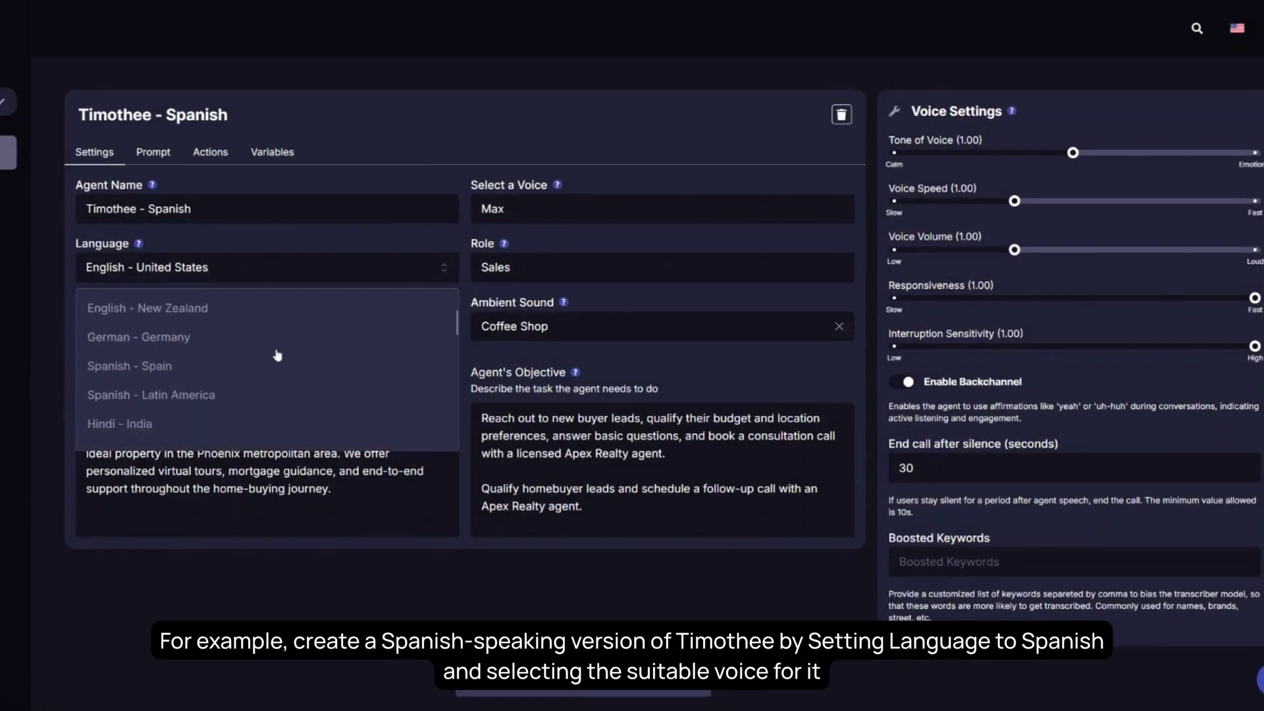
left_click(280, 360)
left_click(519, 209)
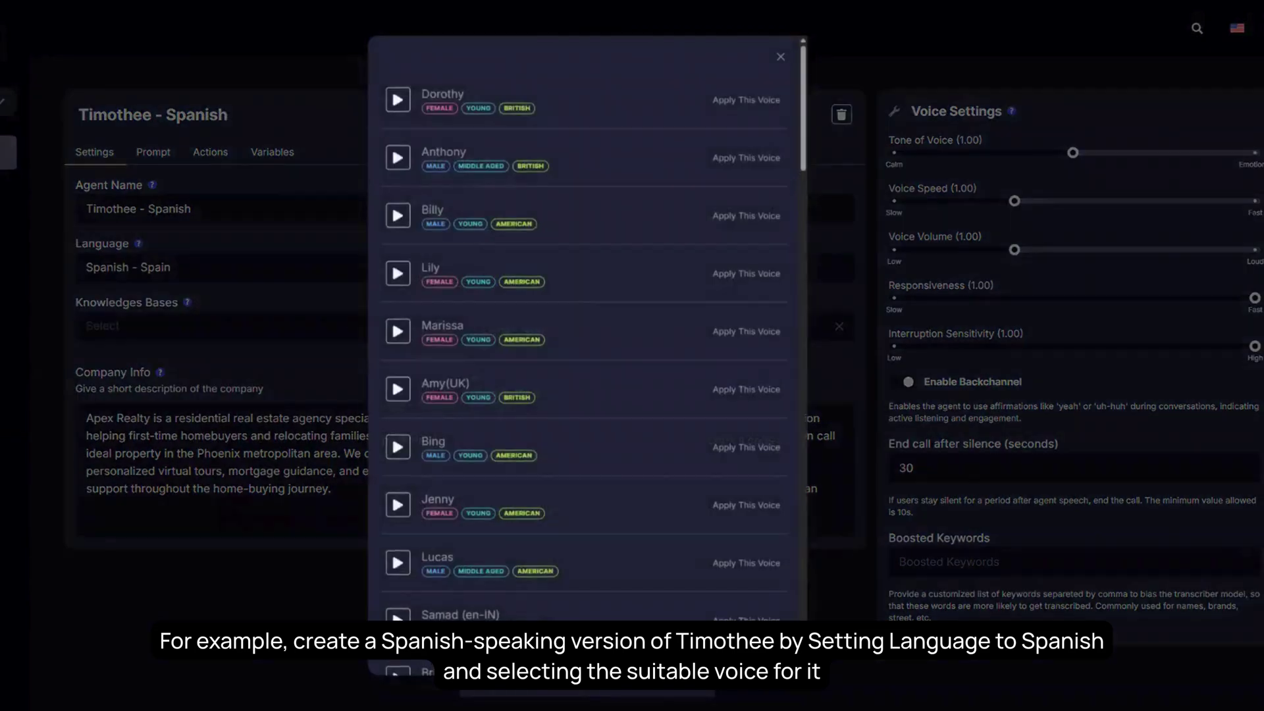
scroll(541, 242, "down", 4)
scroll(542, 243, "down", 7)
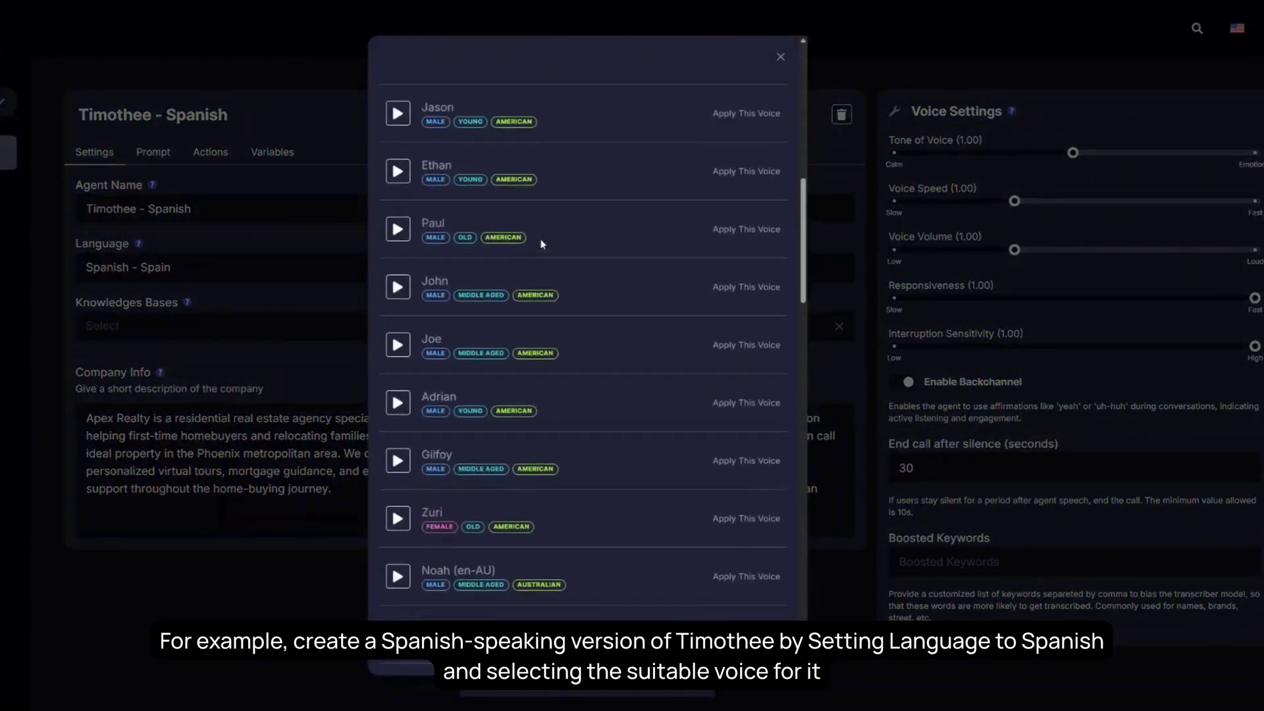
left_click(772, 241)
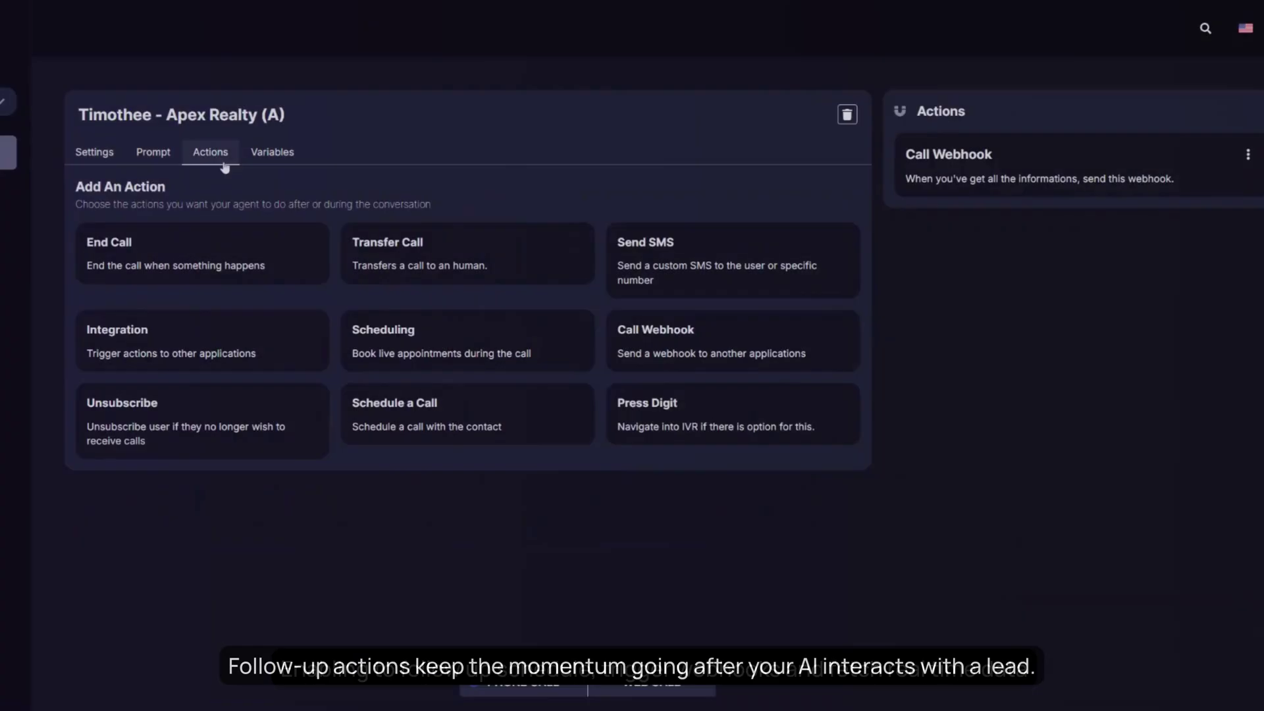
Step: View the settings of the Send SMS and Call Webhook actions for the Apex Realty agent
left_click(658, 273)
left_click(880, 279)
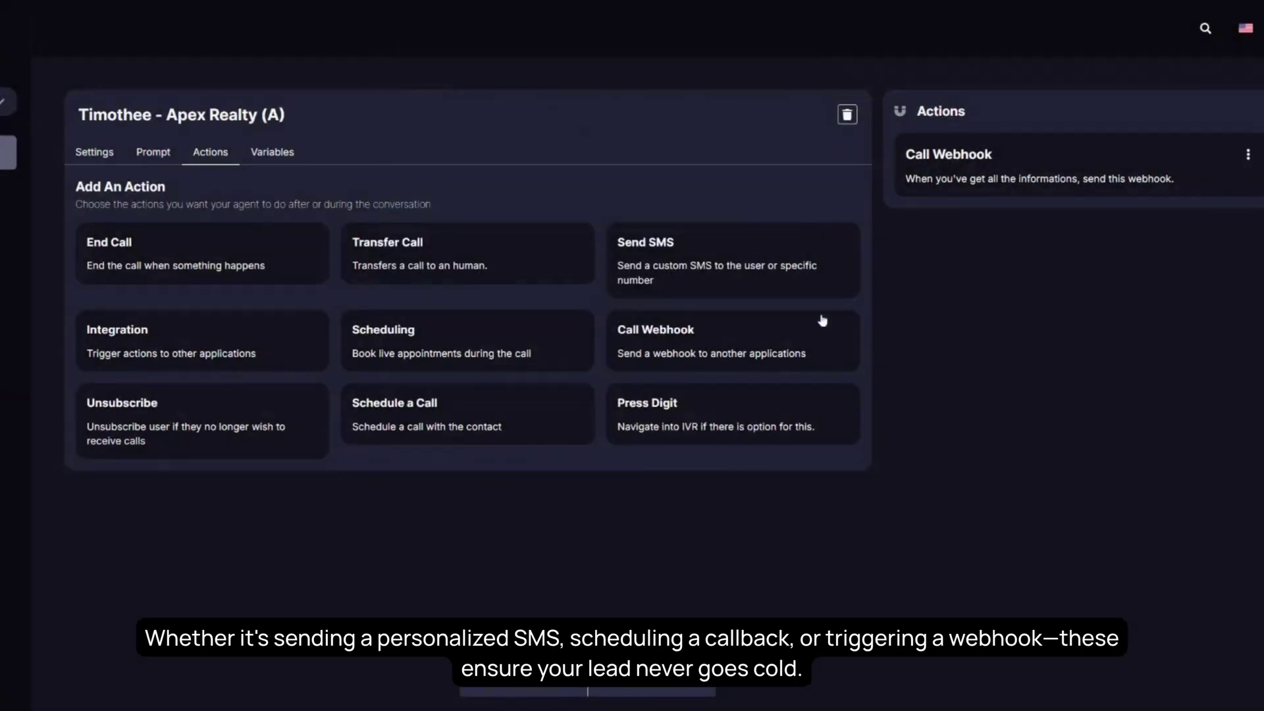
left_click(781, 348)
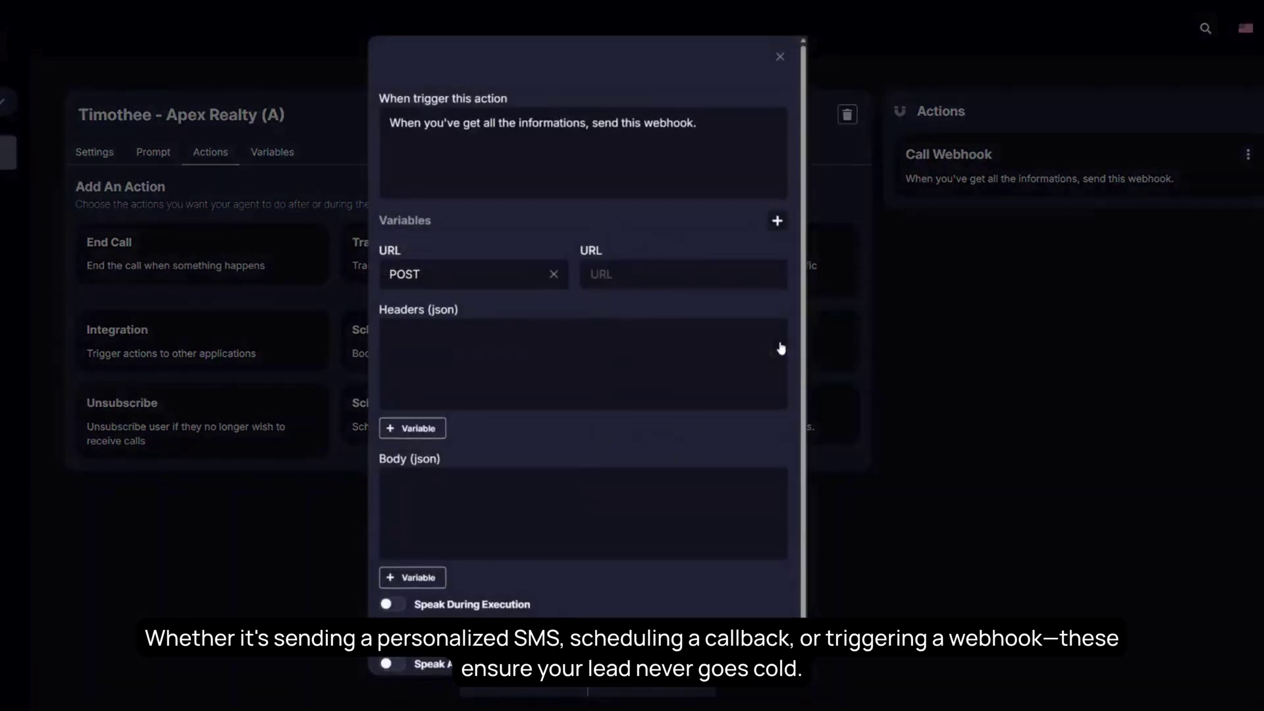
left_click(842, 355)
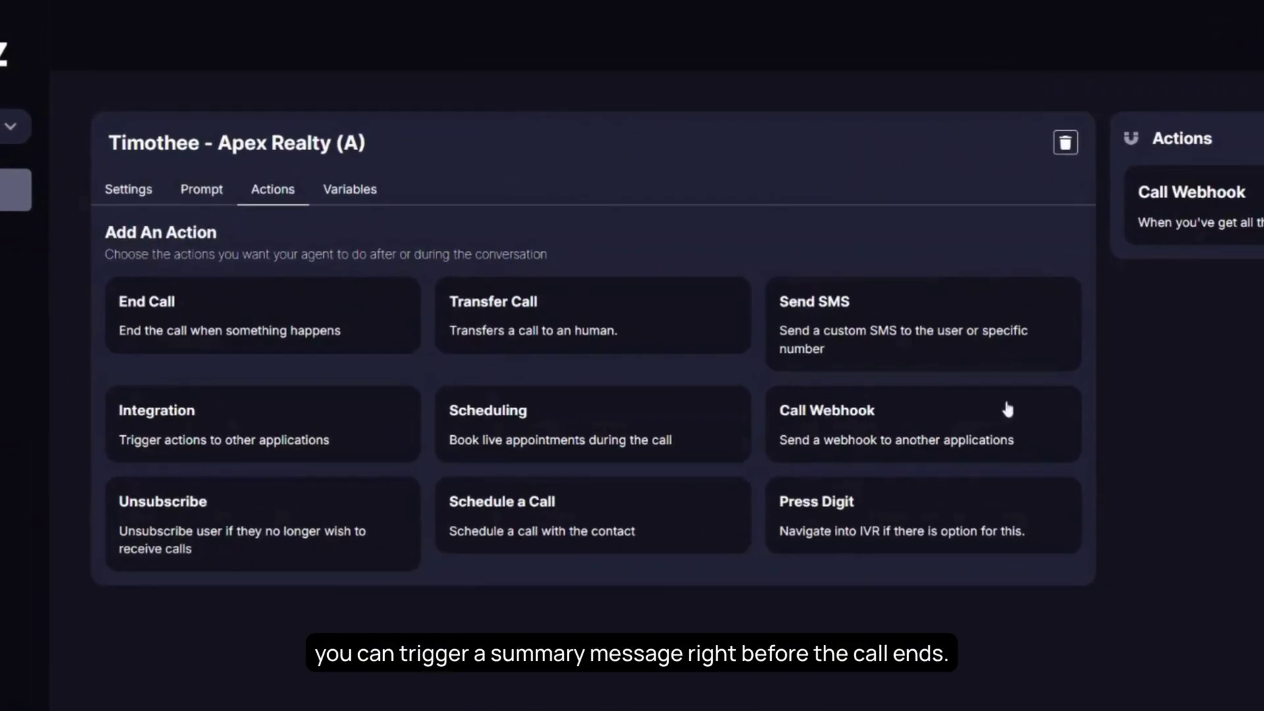
Step: Review the Send SMS action's trigger condition and its Speak During Execution option
left_click(932, 329)
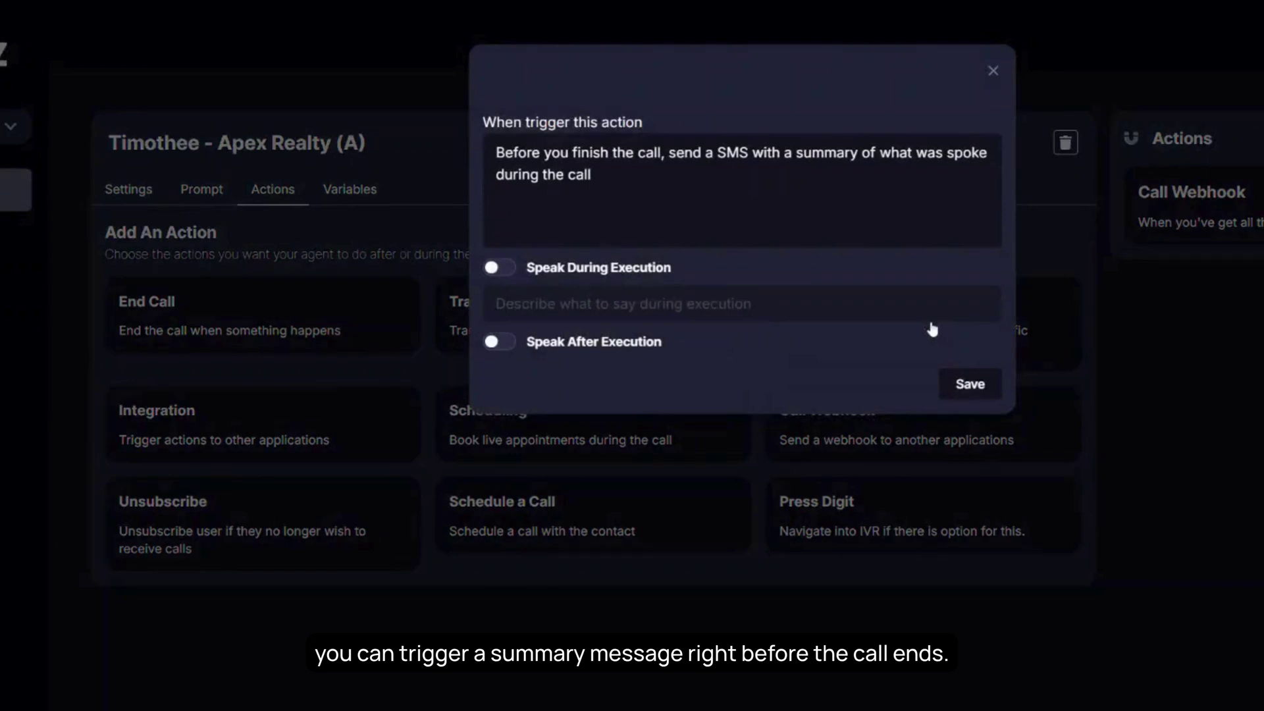
triple_click(598, 192)
left_click(598, 192)
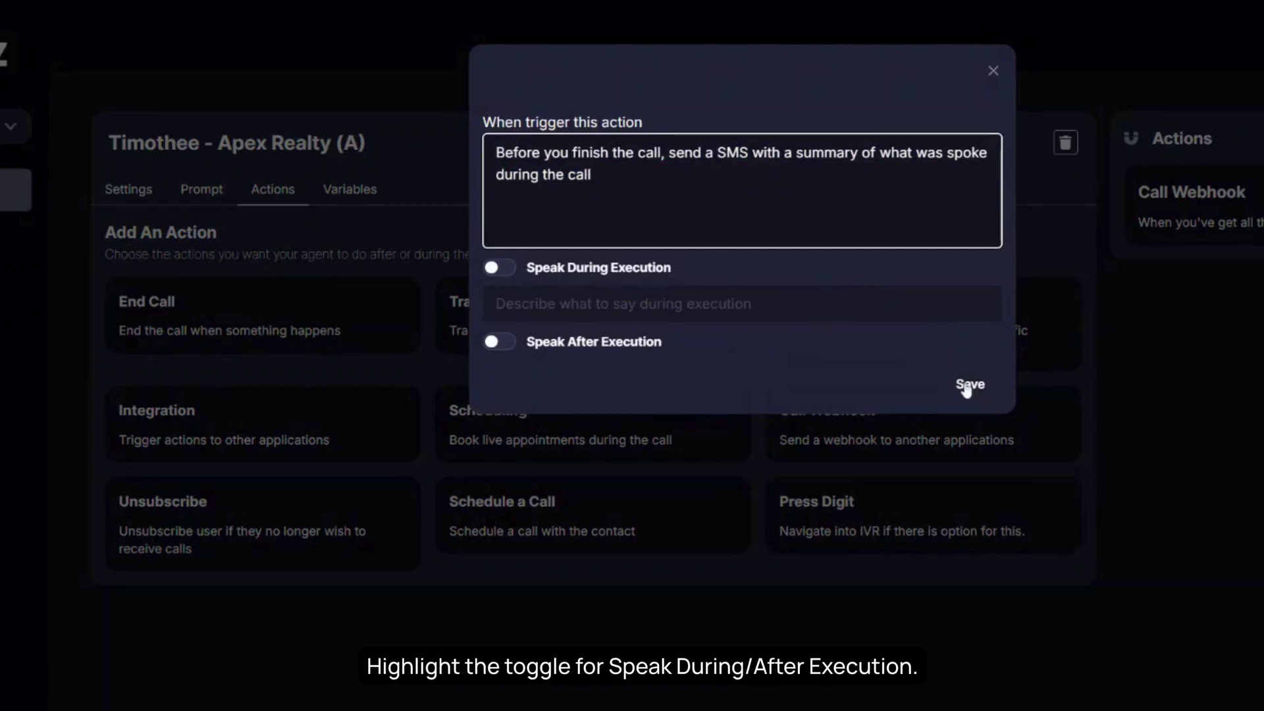
left_click(494, 275)
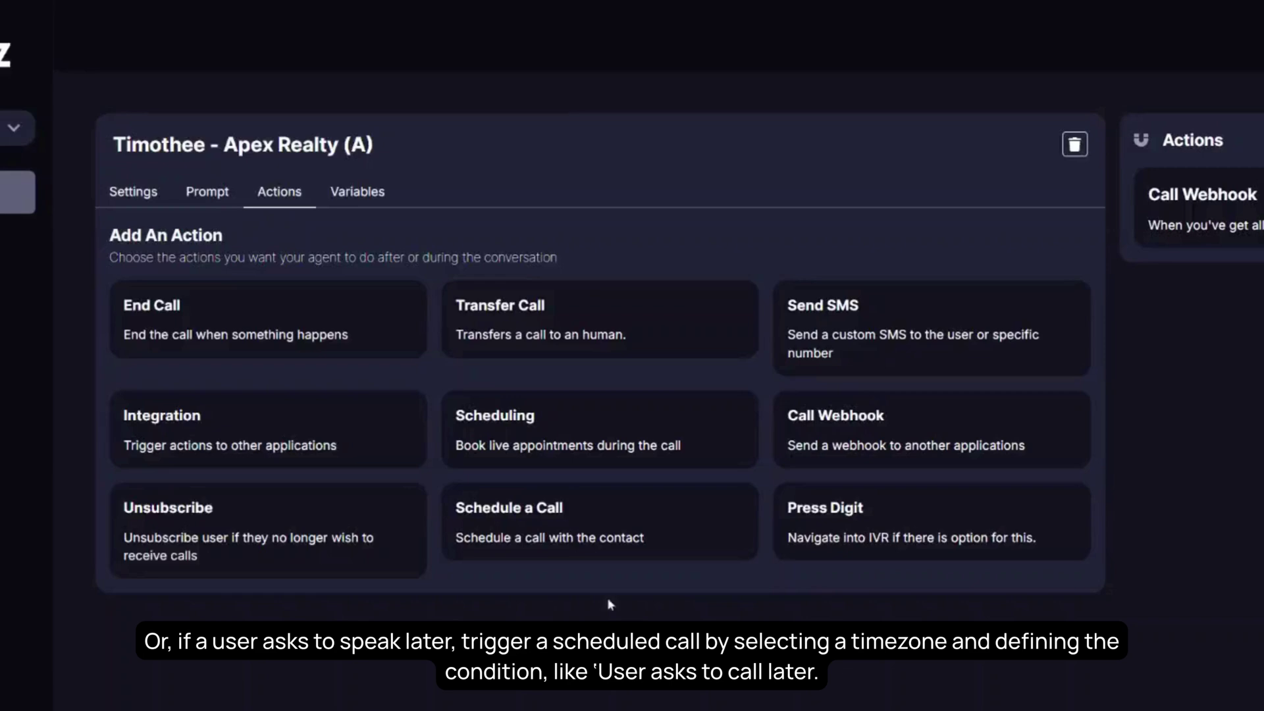
Step: Review the Schedule a Call action's trigger condition and its timezone options
left_click(526, 538)
left_click_drag(599, 154, 685, 154)
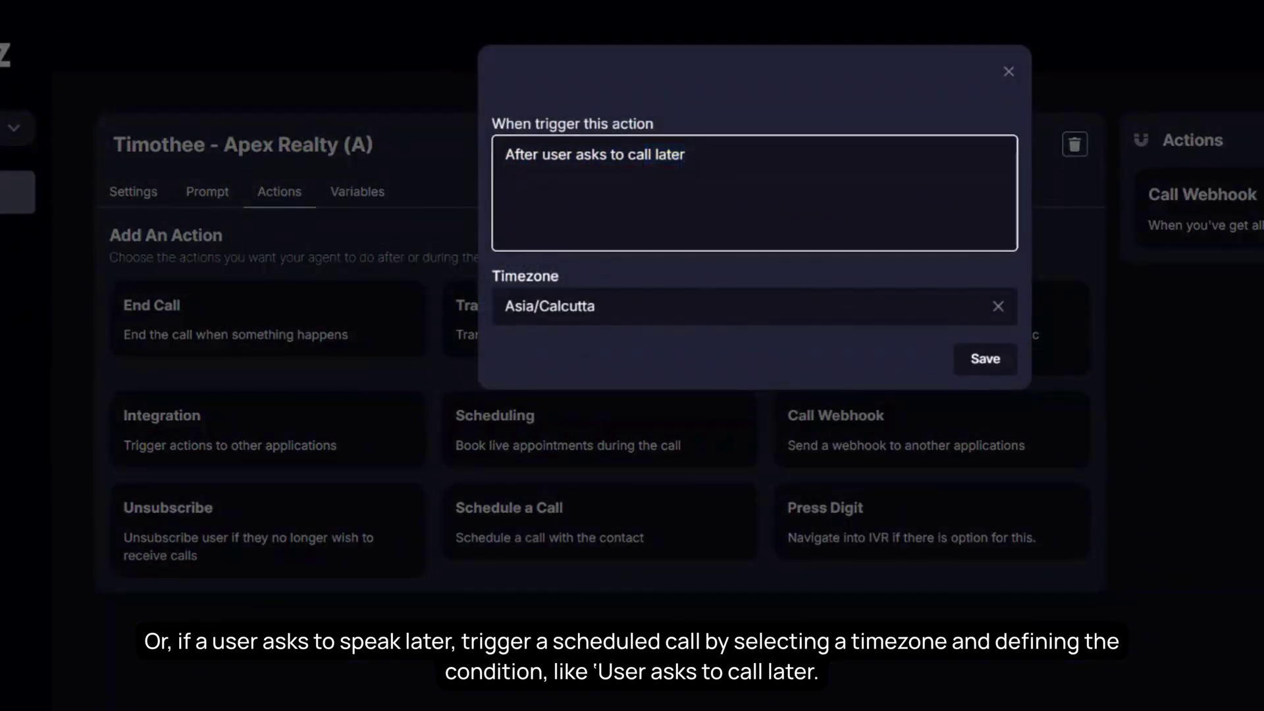
left_click(689, 306)
scroll(685, 378, "down", 1)
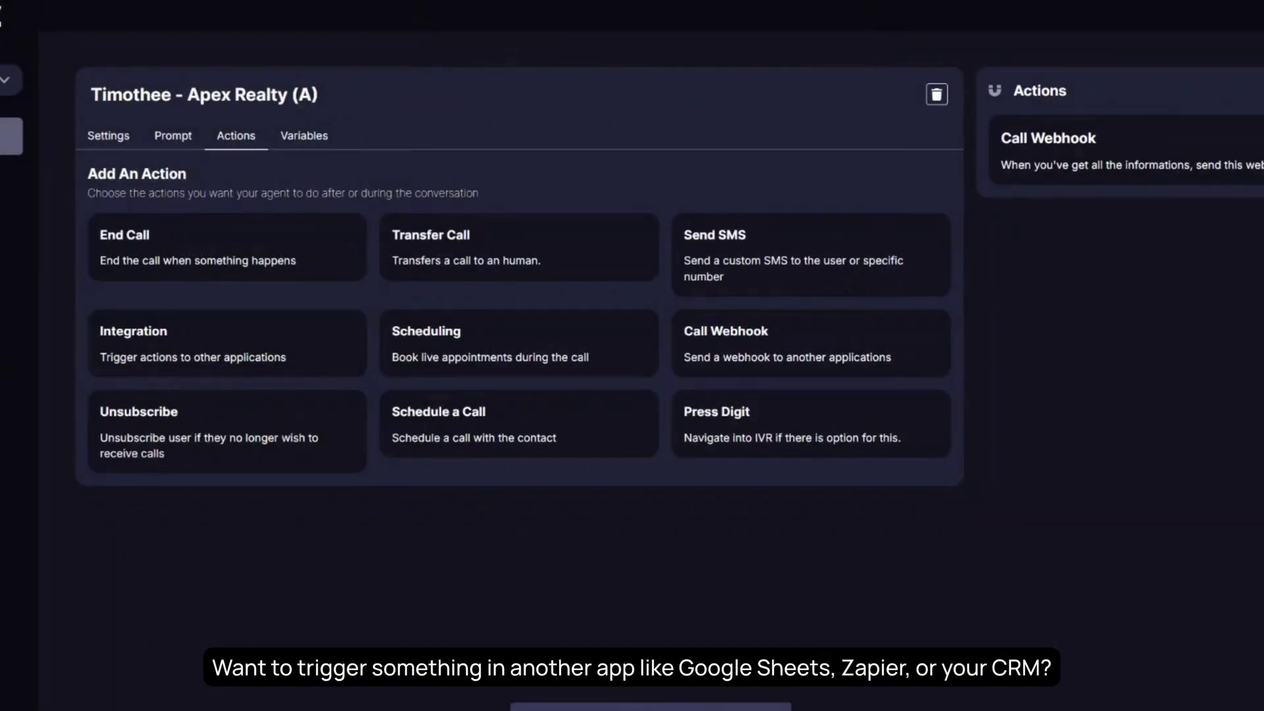
Step: Examine the Call Webhook action's URL field, JSON headers and the variables used in its JSON body
left_click(750, 351)
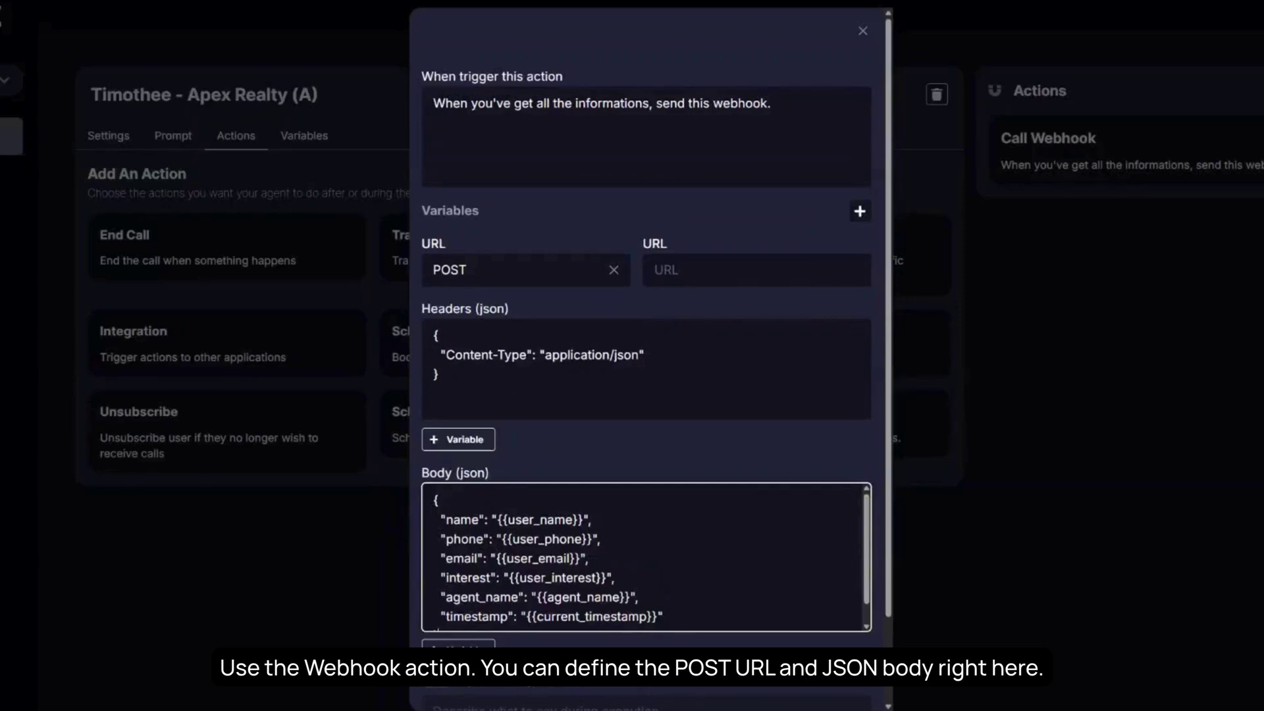
left_click(656, 270)
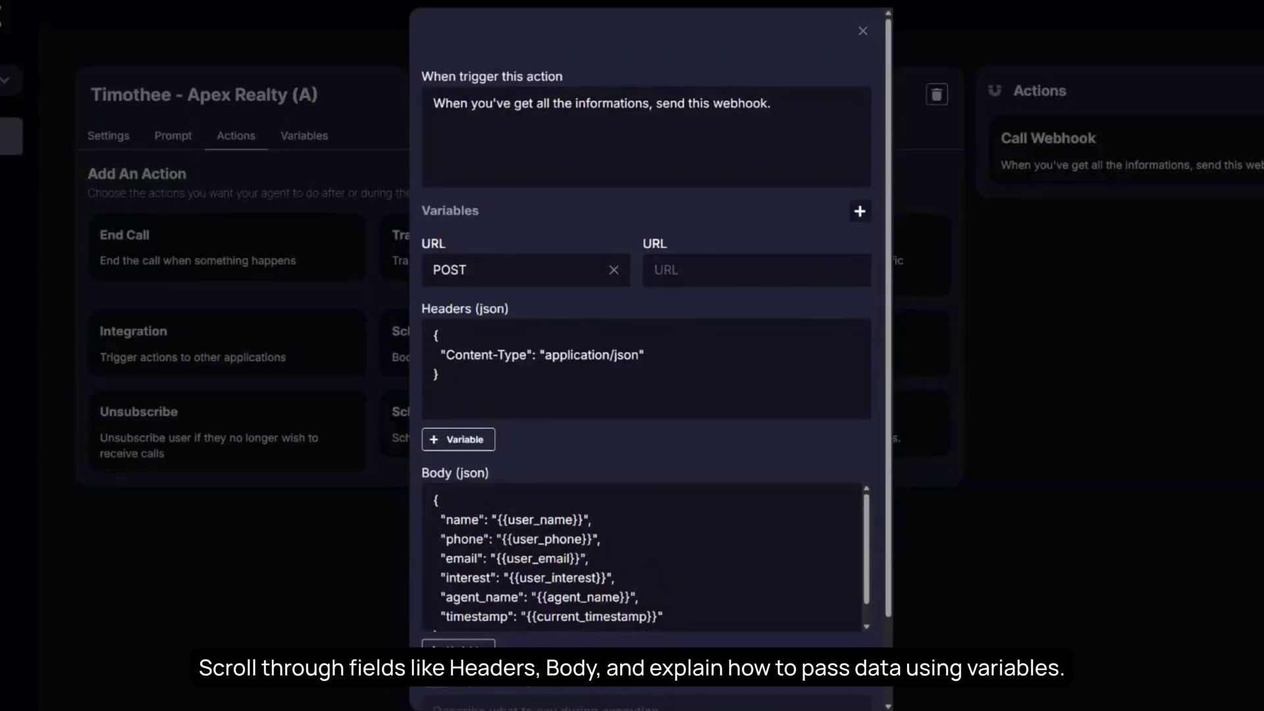
left_click_drag(432, 332, 439, 375)
left_click(438, 373)
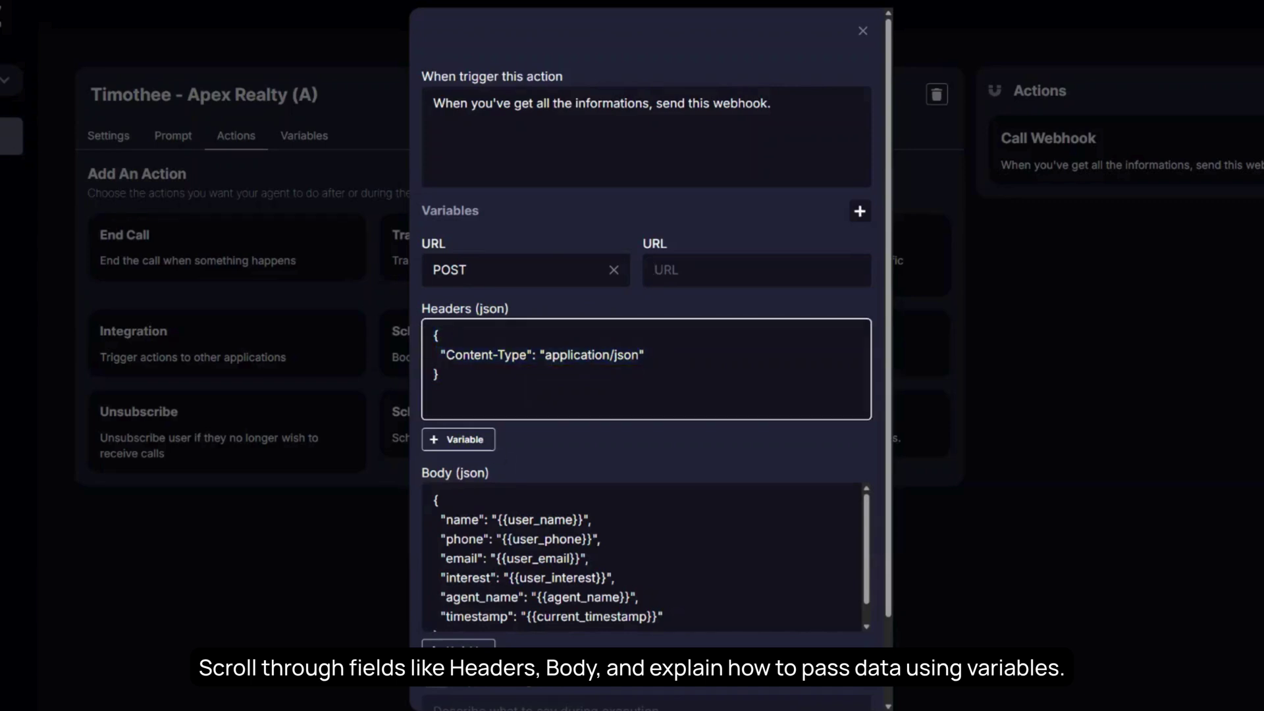
left_click_drag(432, 500, 532, 642)
left_click(460, 644)
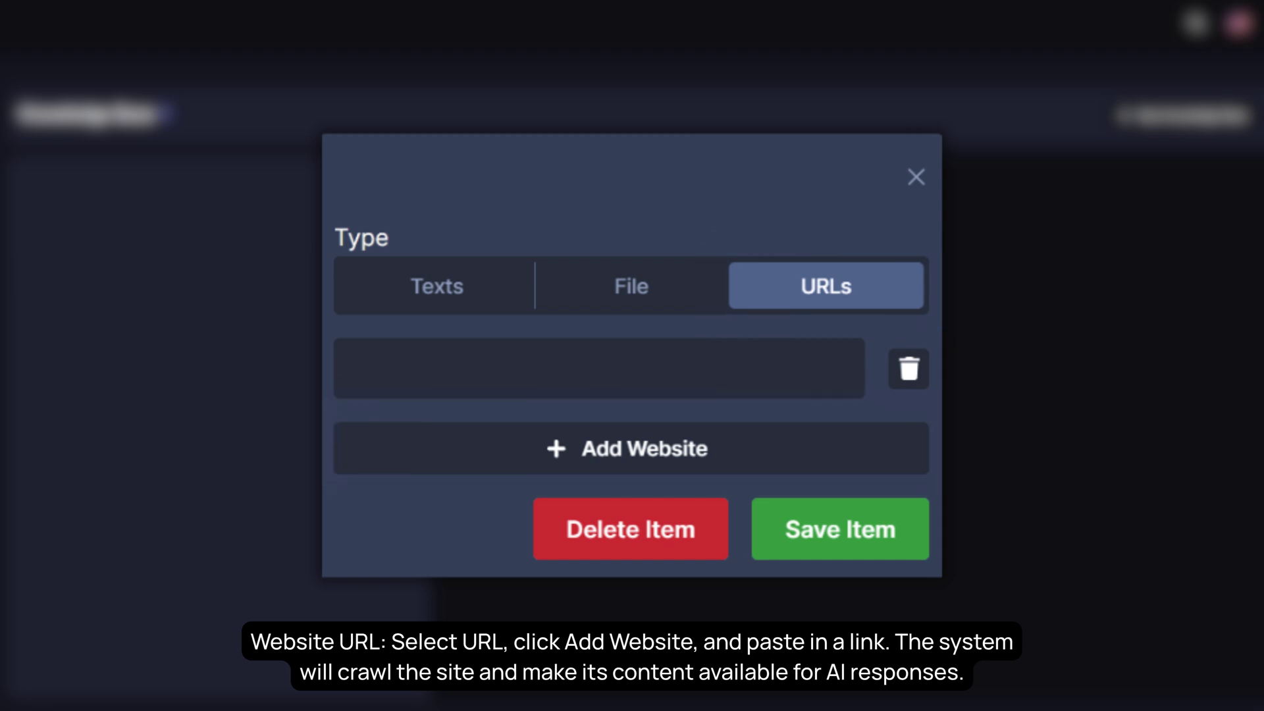
type("https://samplesite.com")
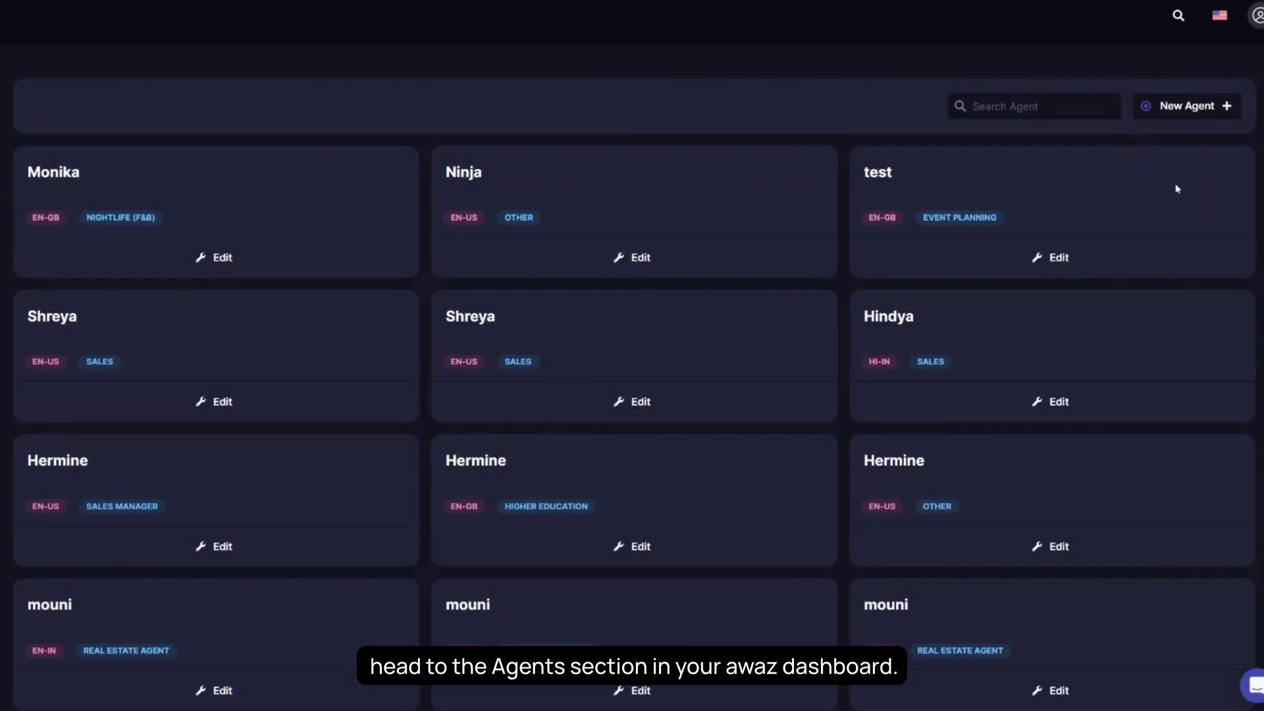
Step: Start creating a new agent from the agents overview
left_click(1224, 104)
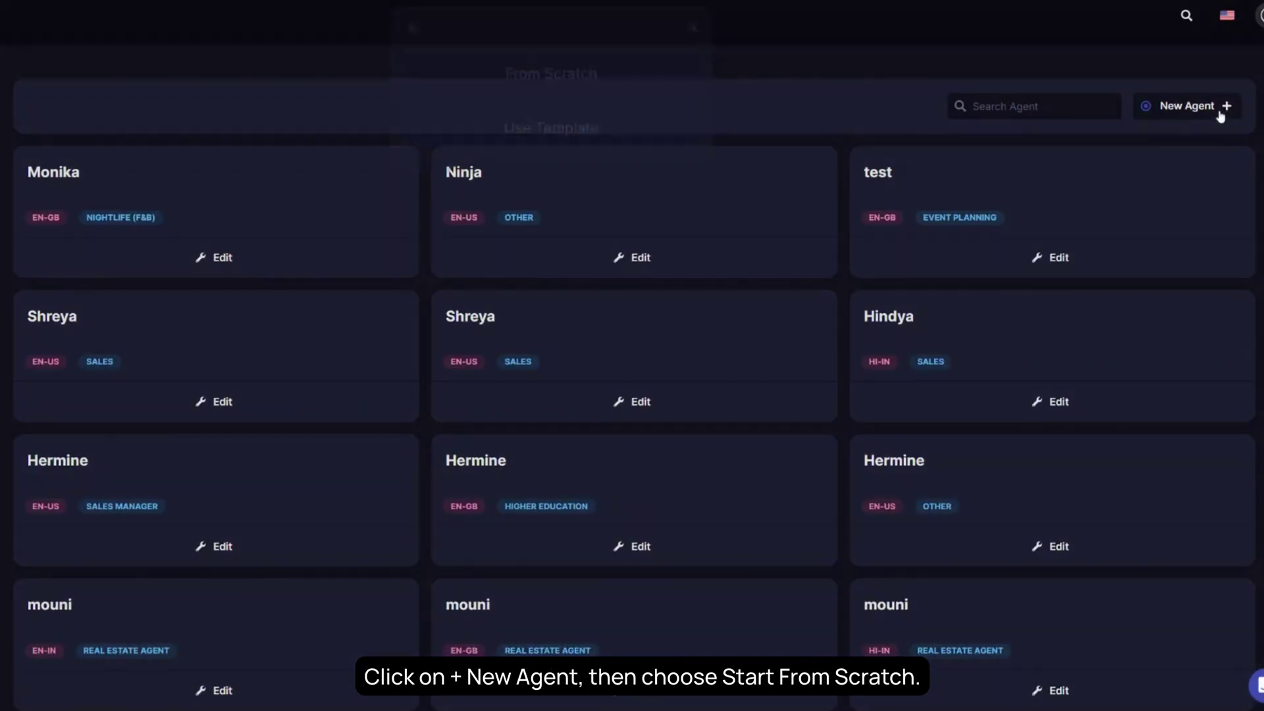